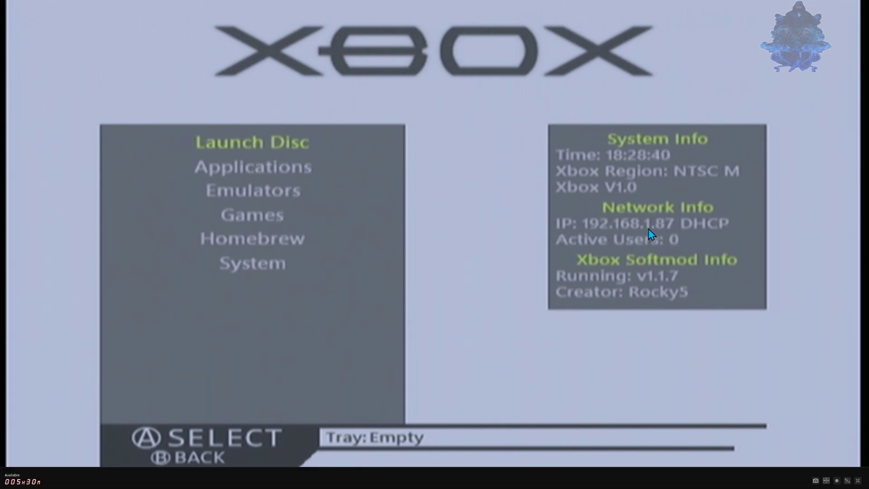
Leave the full-screen Xbox capture view, switch to FileZilla and move its window closer to the middle of the desktop.
double_click(709, 216)
click(683, 94)
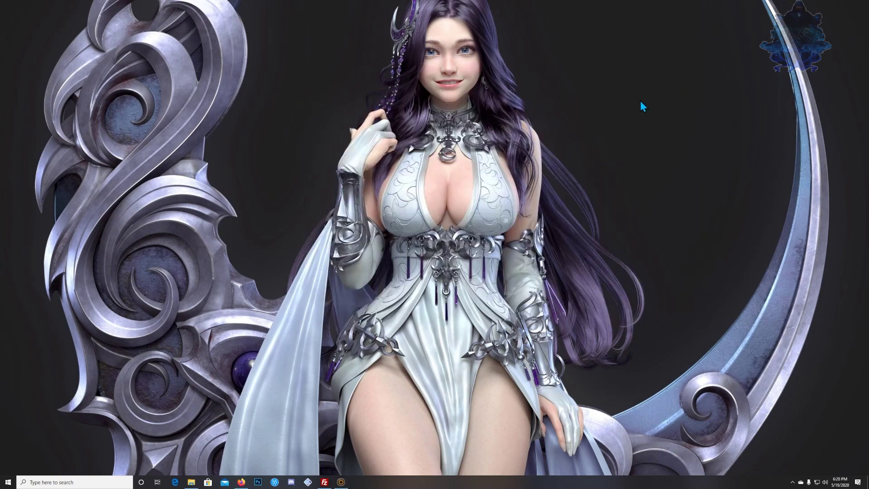
click(325, 482)
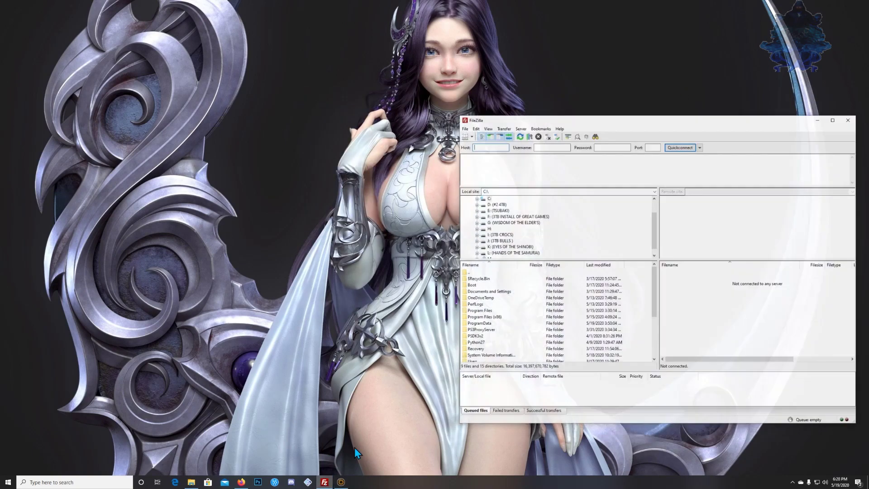
drag(608, 114, 526, 107)
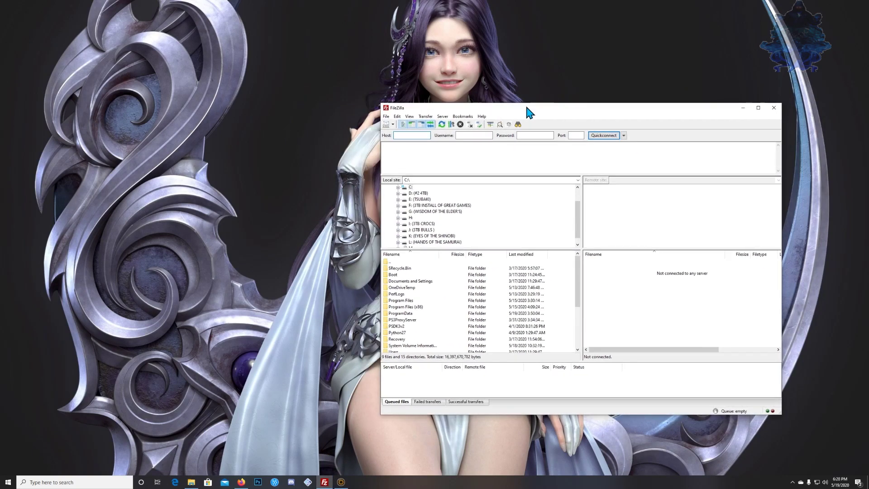
Connect to the Xbox FTP server at 192.168.1.87 as user xbox with the account password, accepting the insecure plain FTP connection.
click(425, 135)
text(192.168.1.87)
click(475, 135)
text(xbox)
click(542, 134)
text(x)
click(603, 136)
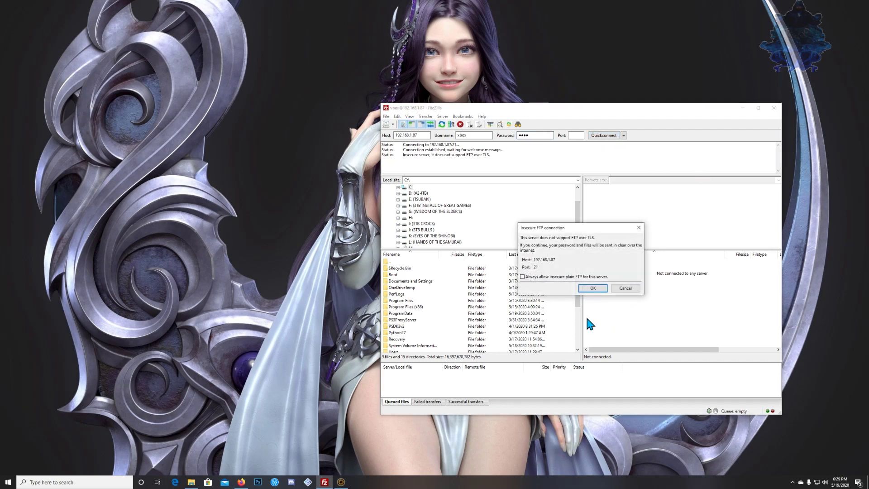
click(601, 294)
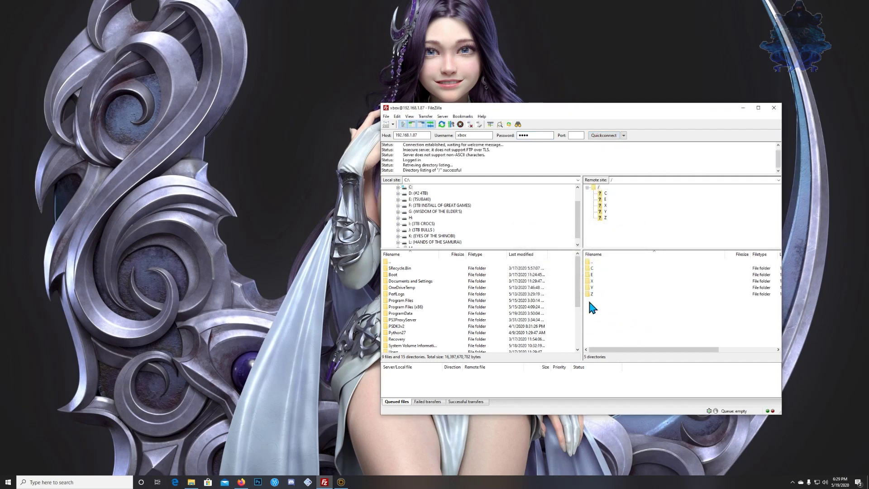
Look inside the Backups folder on the Xbox's E drive and return to the E directory.
drag(596, 301, 609, 262)
click(634, 314)
double_click(594, 275)
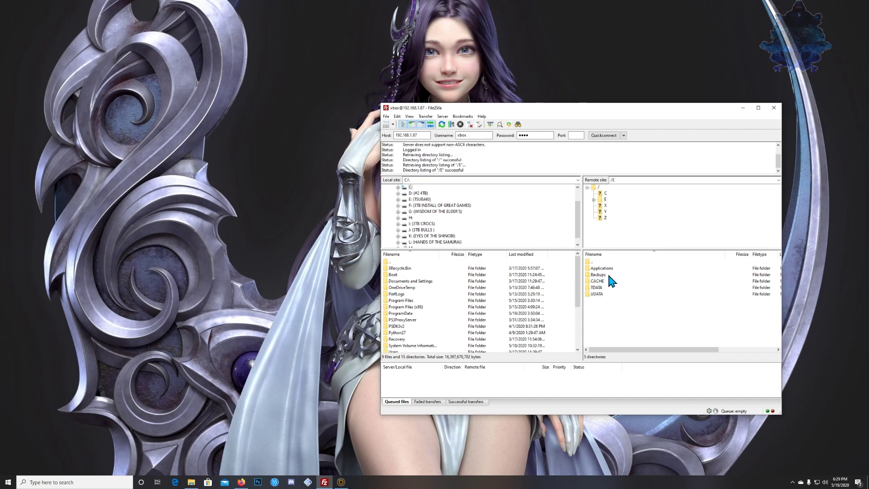
double_click(595, 275)
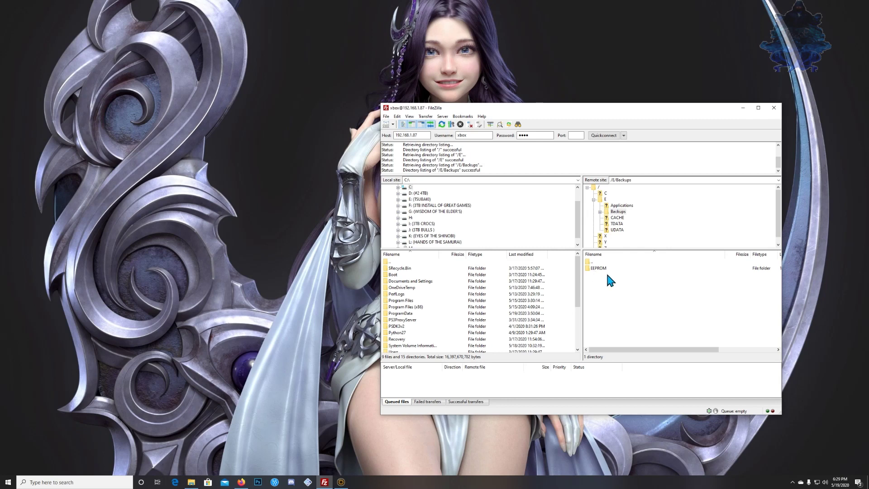
double_click(598, 261)
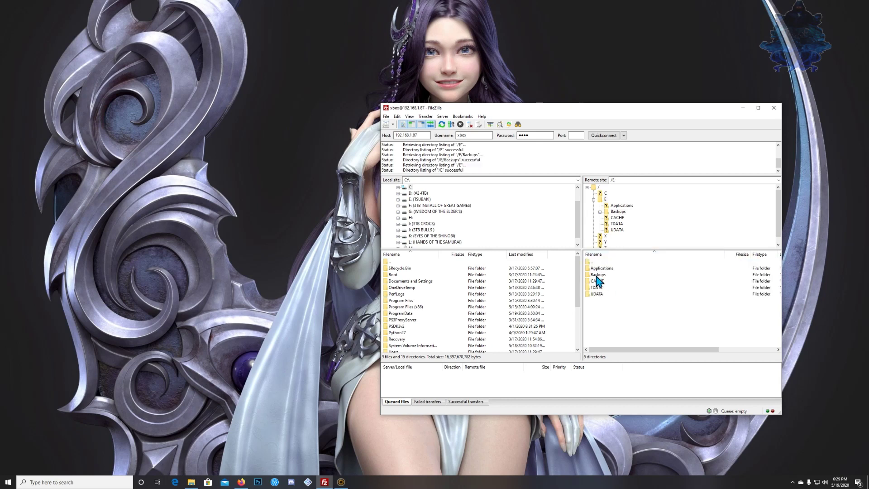
Create a folder named "xbox eeprom backups" on the PC's 3TB INSTALL OF GREAT GAMES (F:) drive in File Explorer.
click(198, 482)
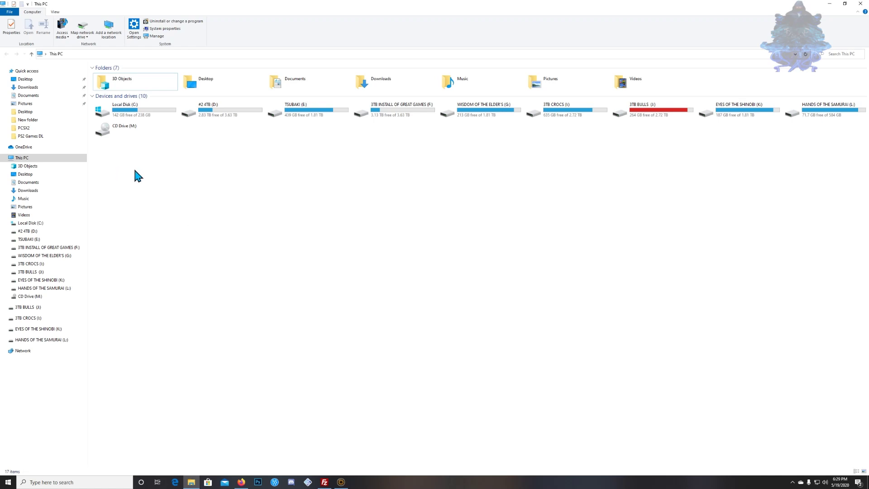
mouse_move(405, 154)
mouse_down()
mouse_move(411, 120)
mouse_move(412, 150)
mouse_up()
click(402, 119)
double_click(400, 114)
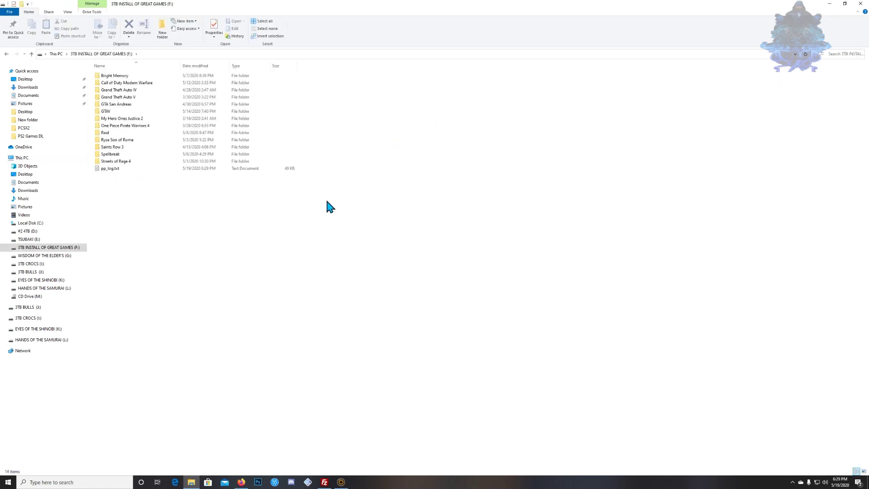
right_click(233, 236)
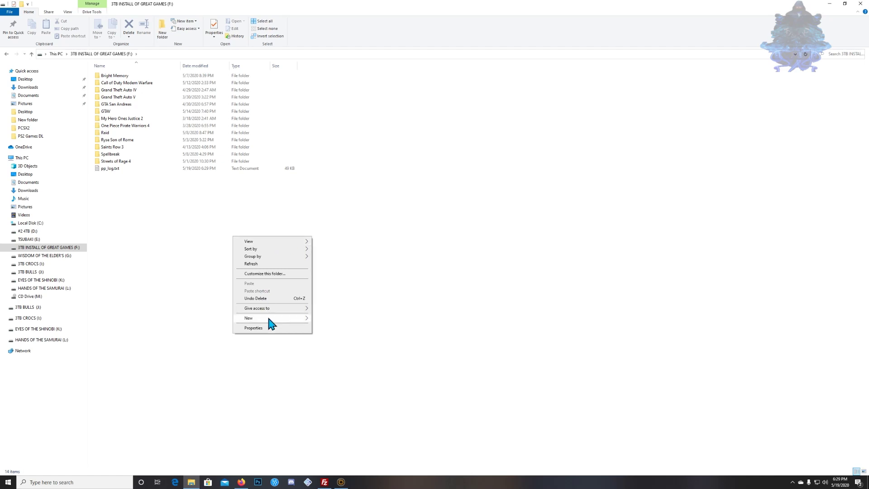
mouse_move(267, 318)
click(321, 319)
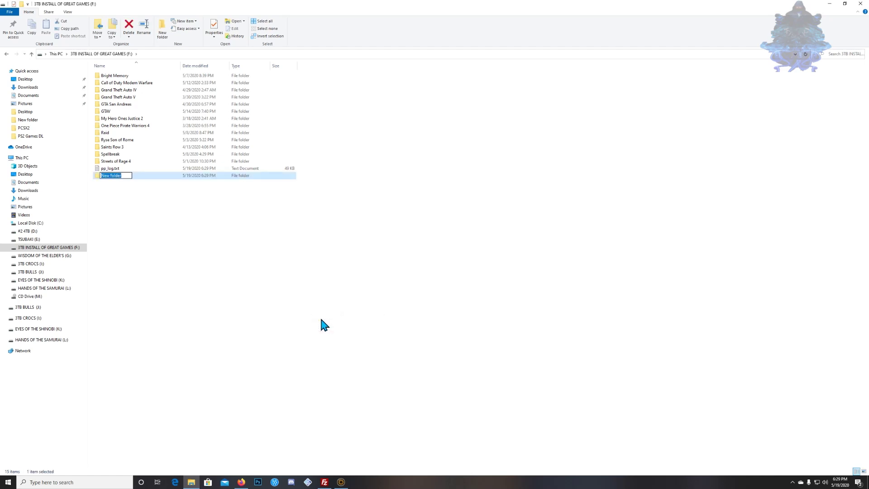
text(xbox eeprom backups)
click(207, 298)
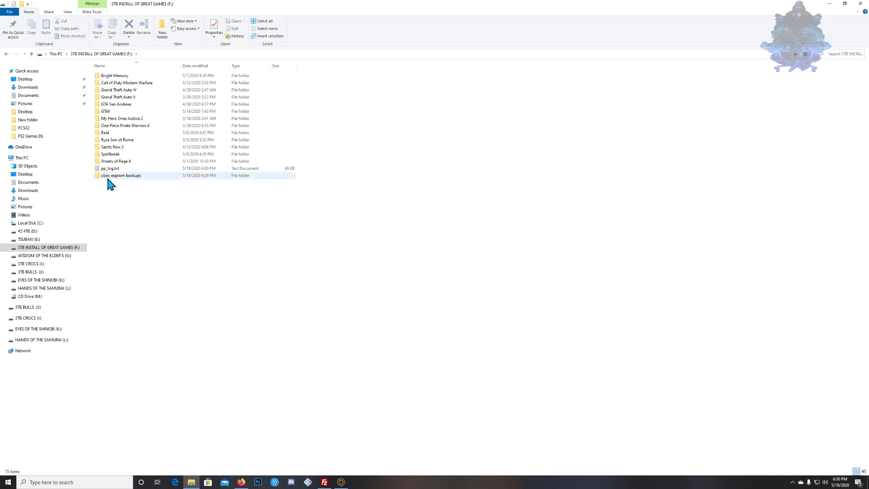
Download the Backups folder from the Xbox's E drive into the PC's "xbox eeprom backups" folder using FileZilla.
click(324, 482)
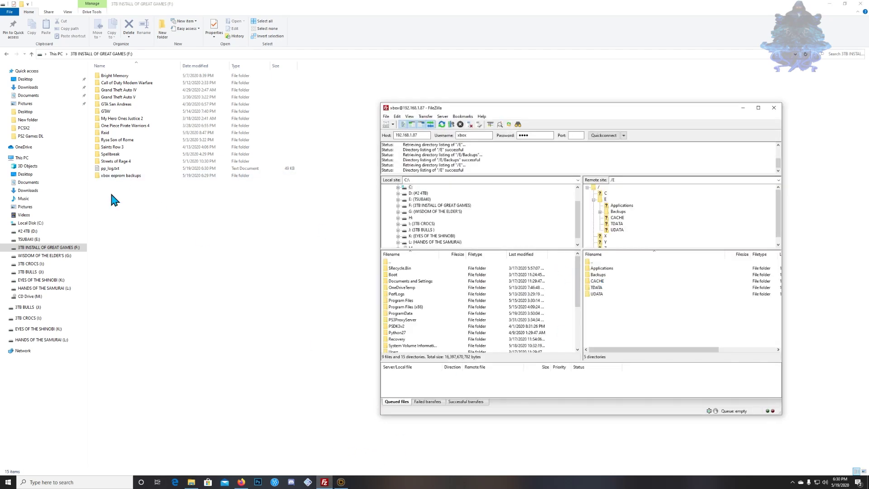
double_click(120, 176)
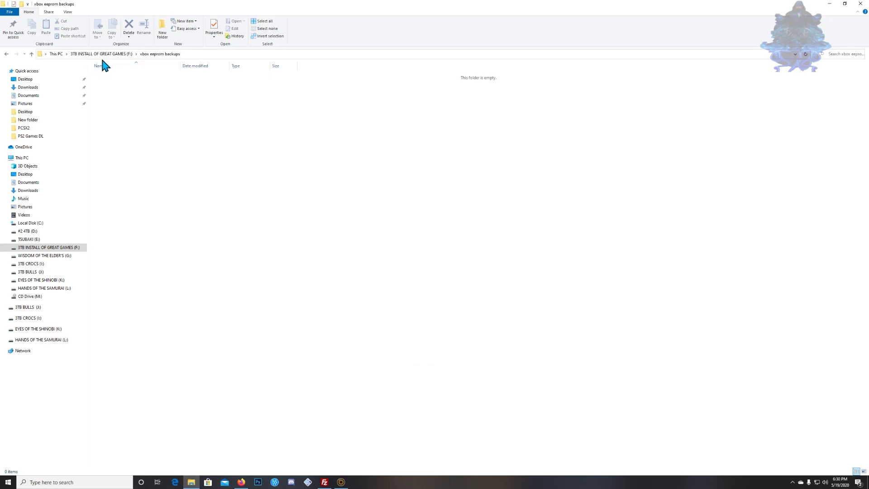
click(324, 482)
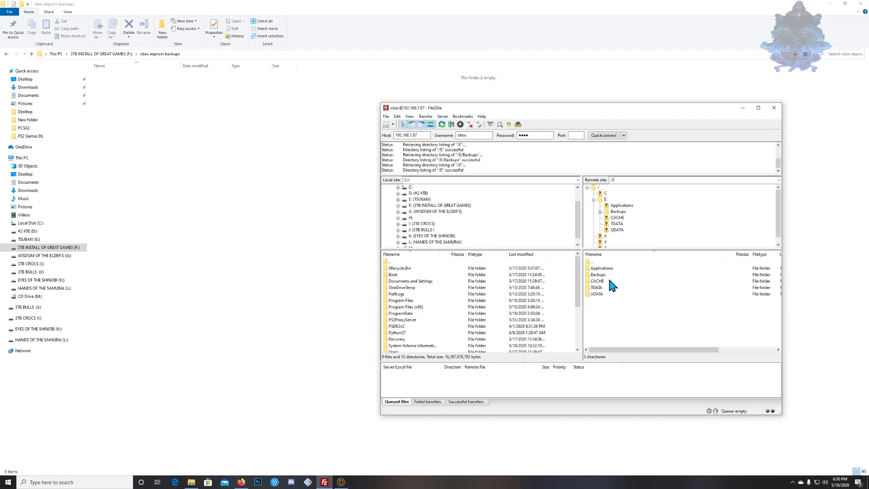
drag(602, 278, 262, 272)
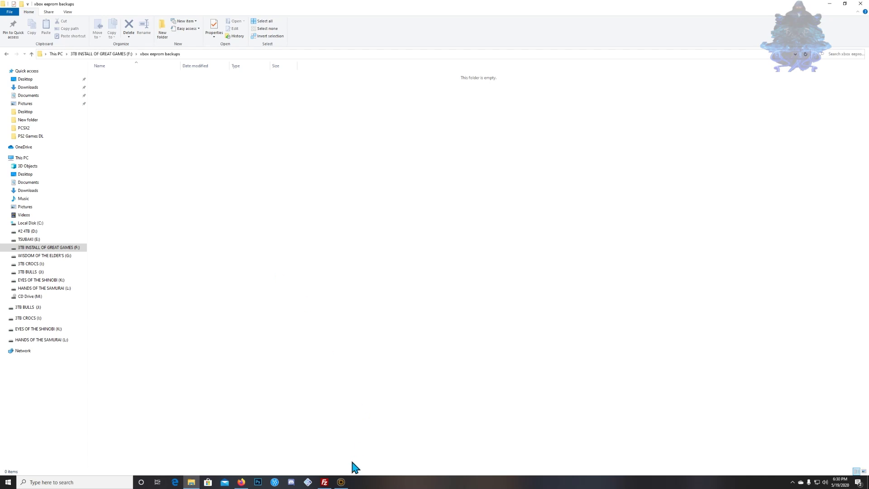
click(325, 482)
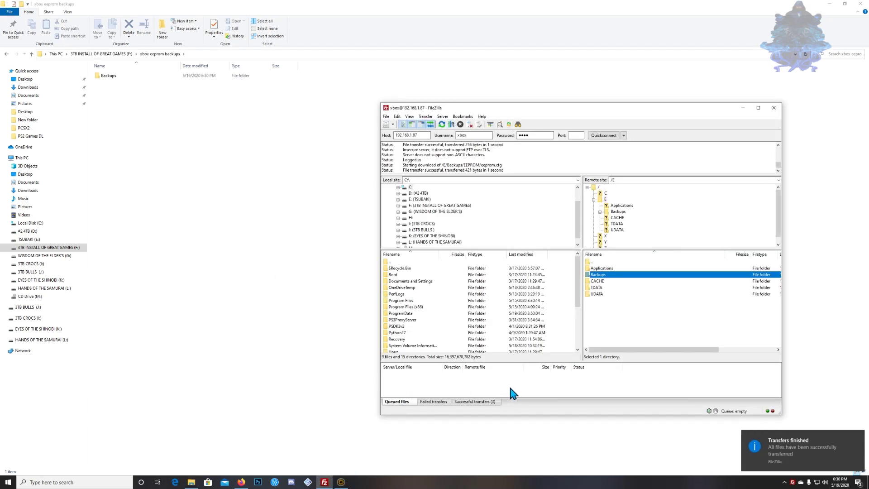
Check the files in the downloaded Backups folder's EEPROM subfolder and return to "xbox eeprom backups".
click(106, 80)
double_click(109, 78)
double_click(112, 77)
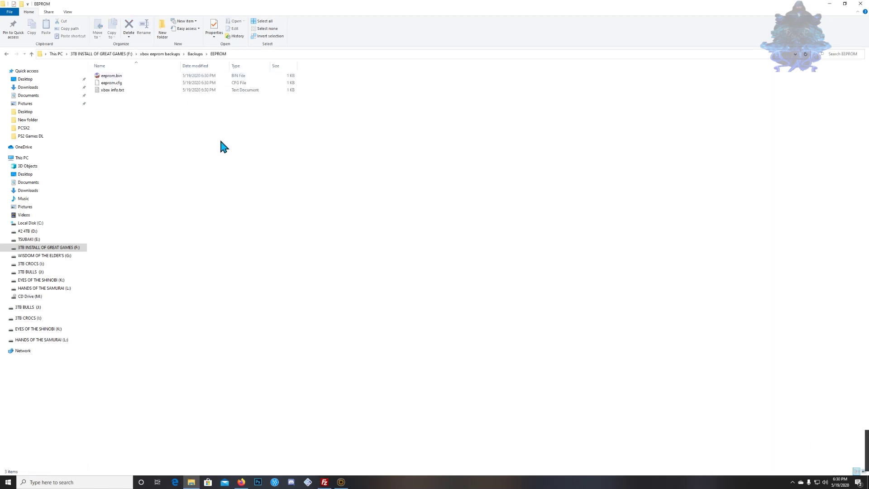
click(6, 54)
click(7, 54)
Rename the downloaded Backups folder to "Backups OG backup".
right_click(114, 77)
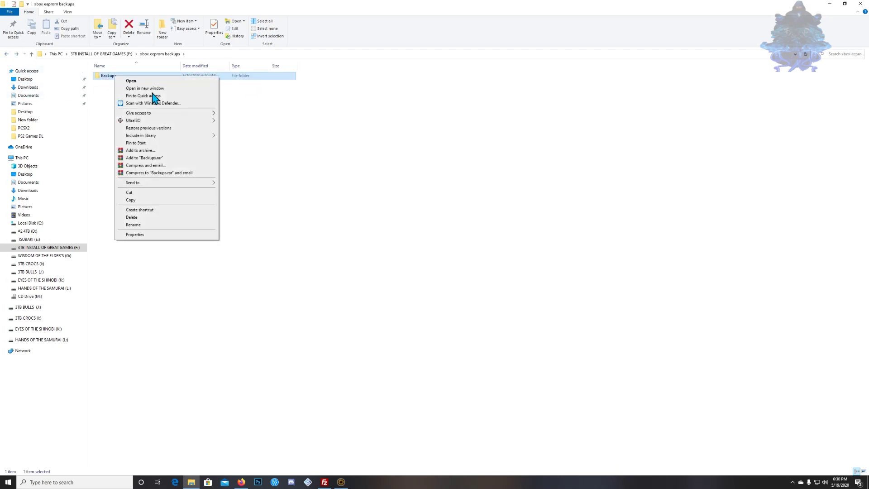
click(275, 225)
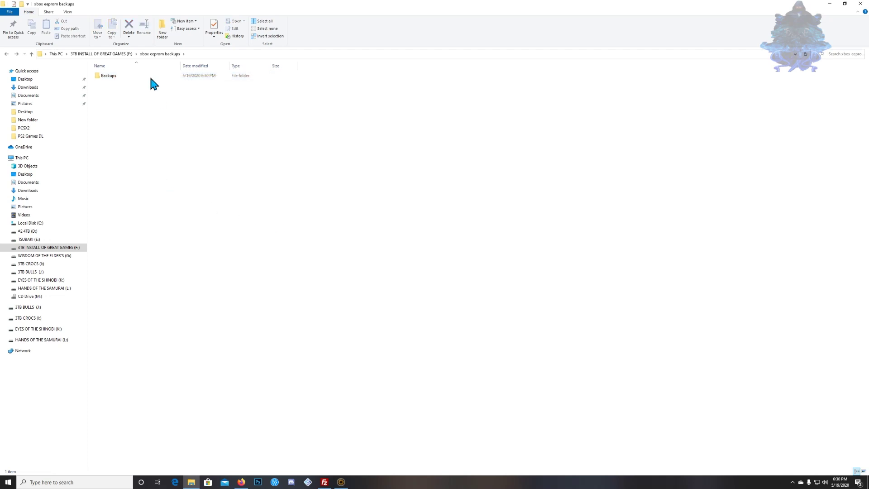
right_click(114, 76)
click(172, 223)
click(125, 76)
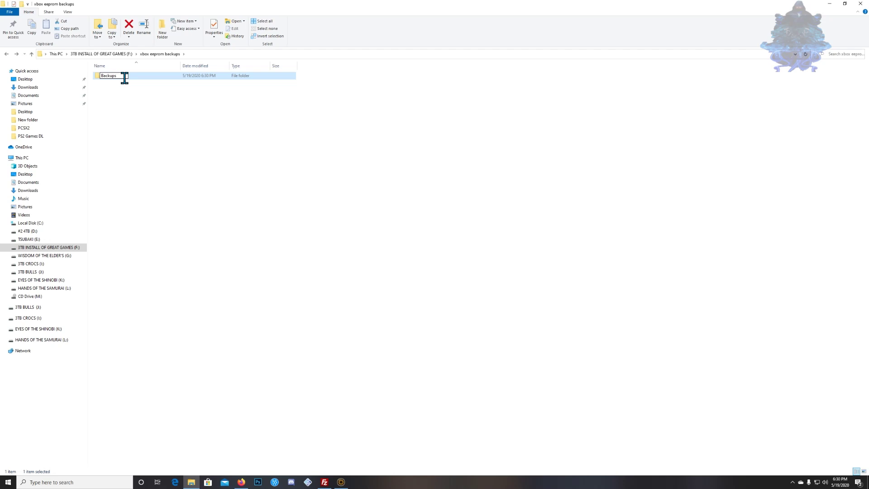
text(OG backup)
click(195, 152)
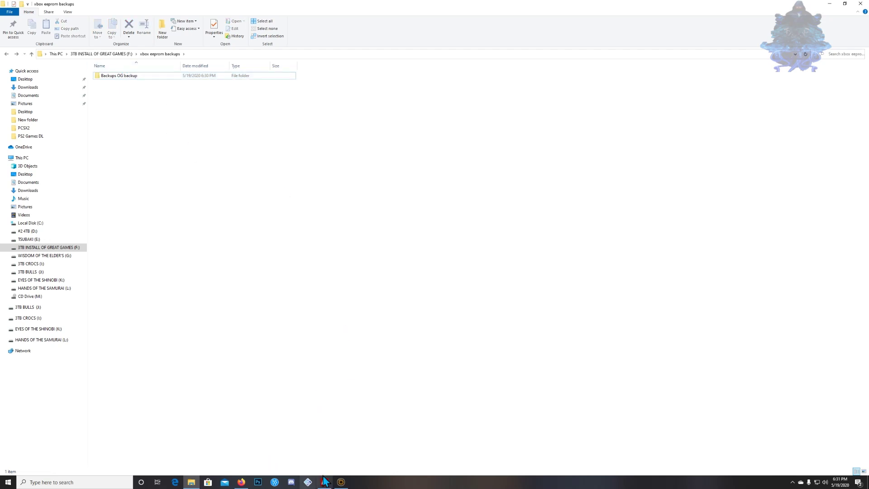
Switch to RECentral 4 and show the live Xbox capture preview full screen.
mouse_move(348, 486)
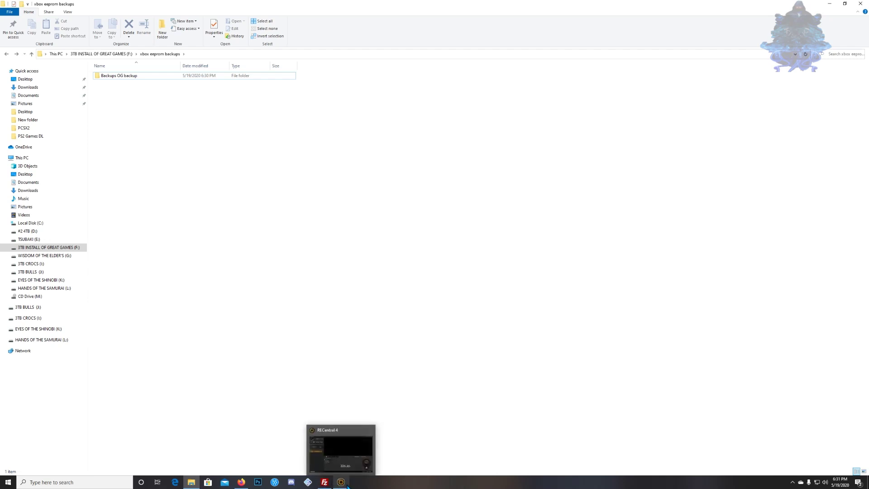
click(342, 483)
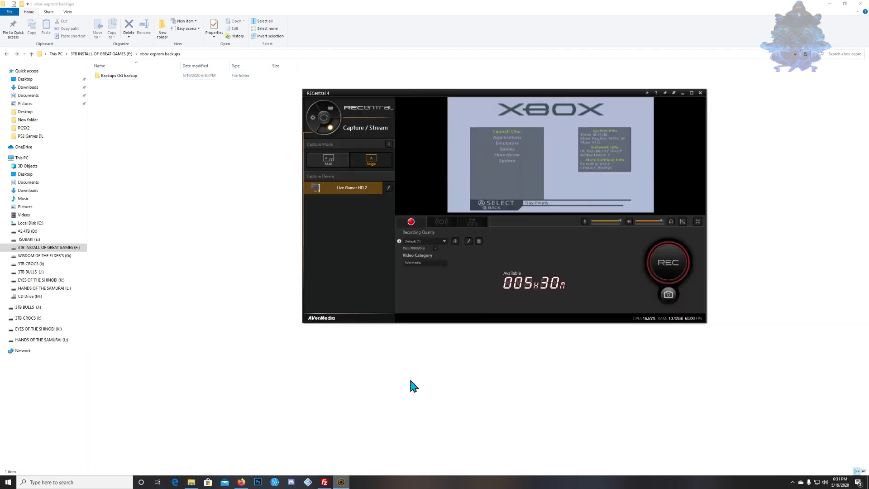
double_click(585, 165)
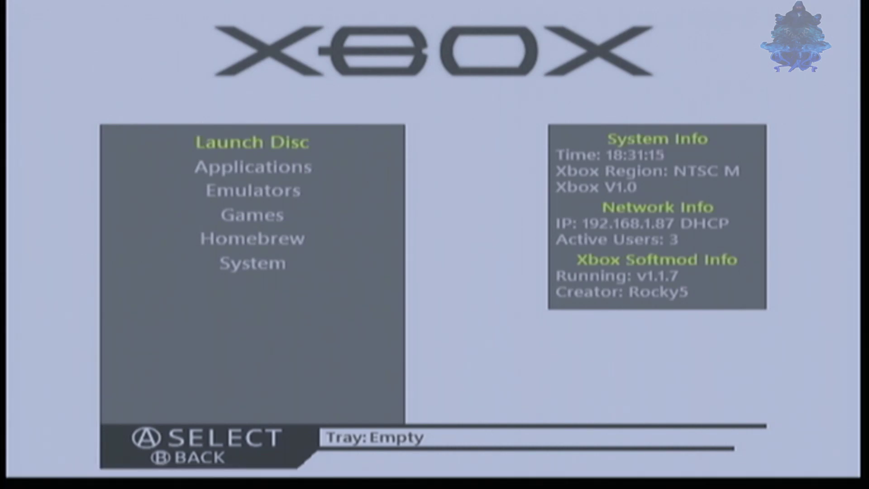
Change the Xbox dashboard's skin from the system options to Default and close the skin selection.
key(Down)
key(Up)
key(Up)
key(Down)
key(Down)
key(Down)
key(Return)
key(Down)
key(Down)
key(Down)
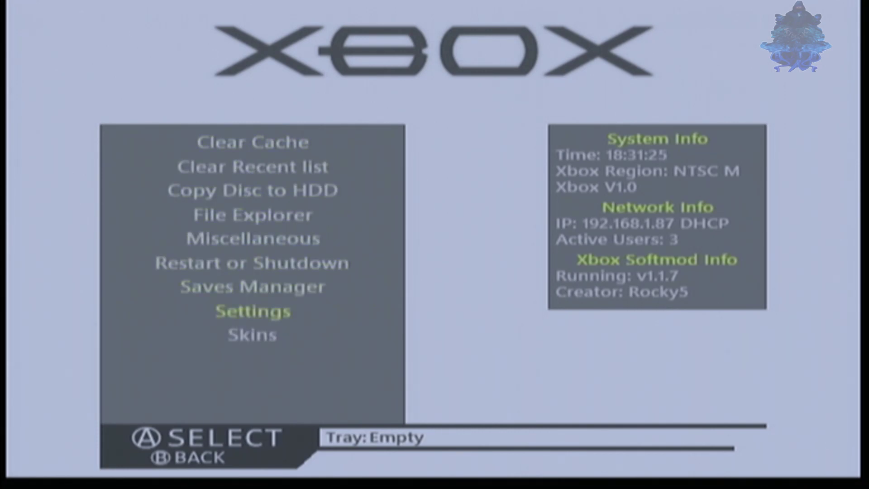
key(Return)
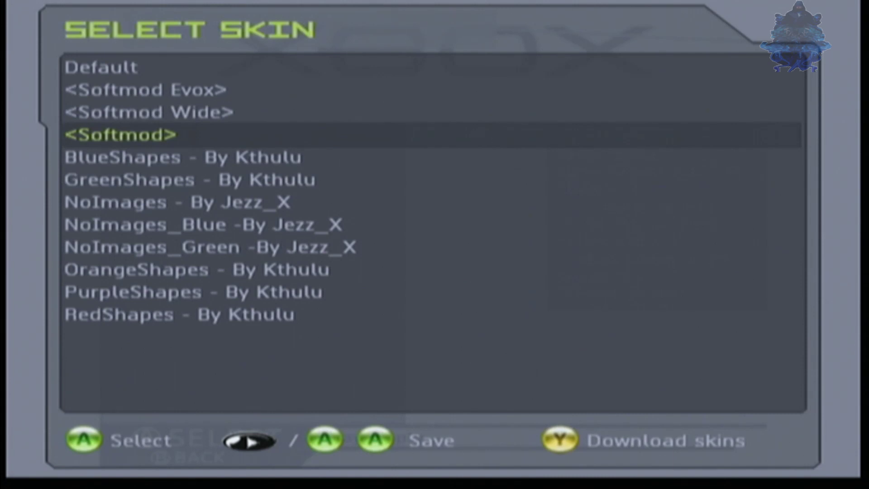
key(Up)
key(Up)
key(Up)
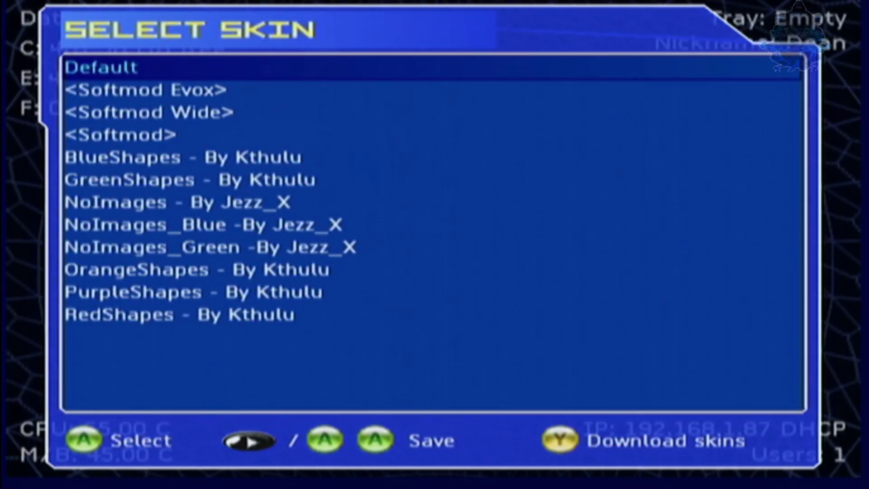
key(Escape)
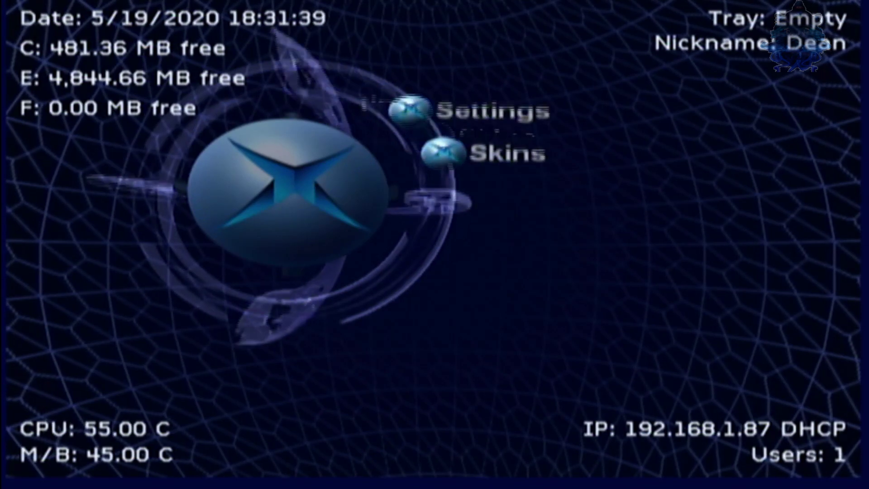
Look through the re-skinned dashboard's system options up to Clear Cache and return to the main menu.
key(Up)
key(Up)
key(Up)
key(Up)
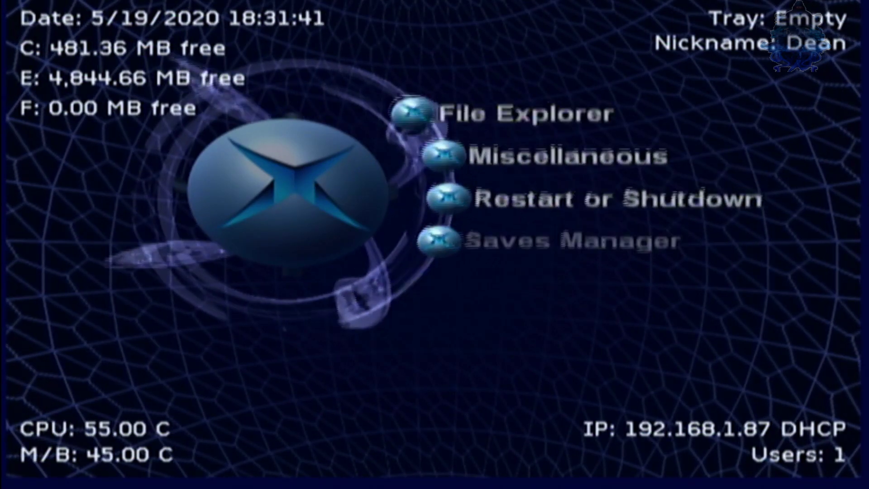
key(Up)
key(Up)
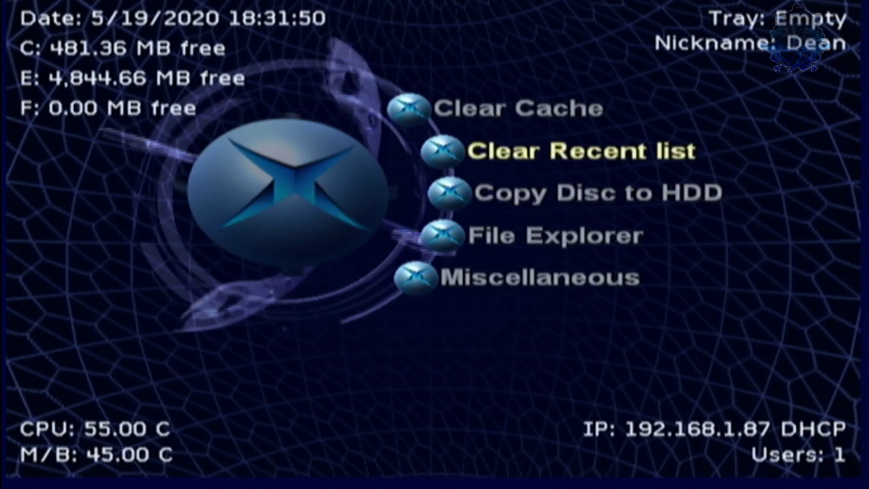
key(Up)
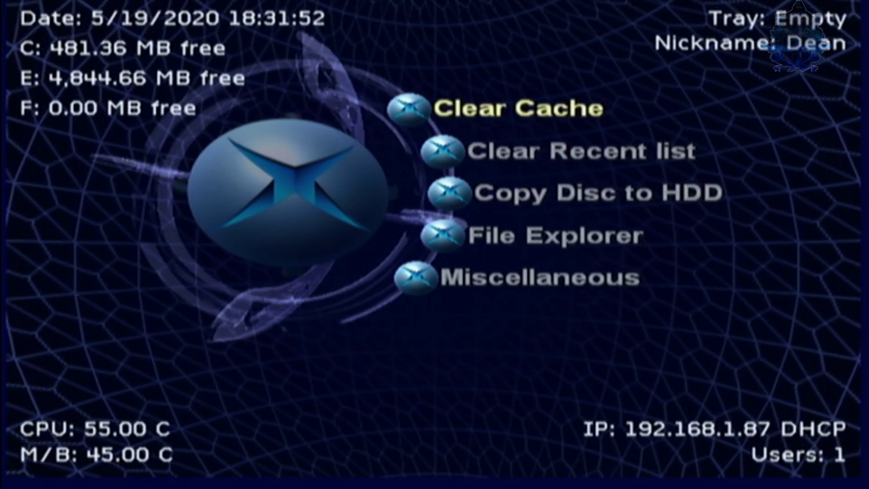
key(Down)
key(Up)
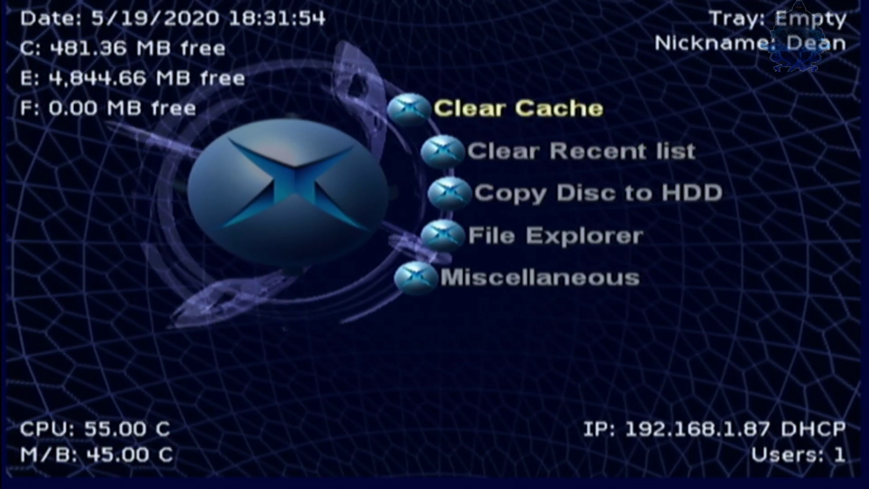
key(Escape)
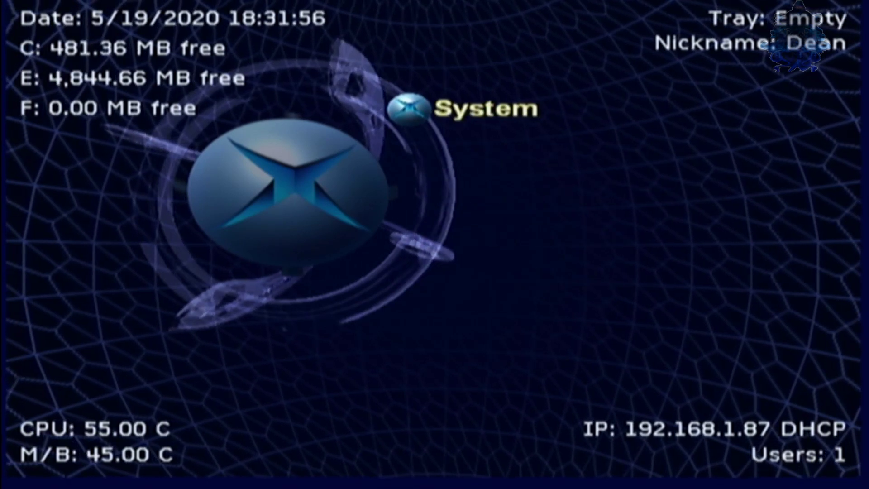
Launch NKPatcher Settings from the Xbox dashboard's Applications.
key(Up)
key(Up)
key(Up)
key(Up)
key(Up)
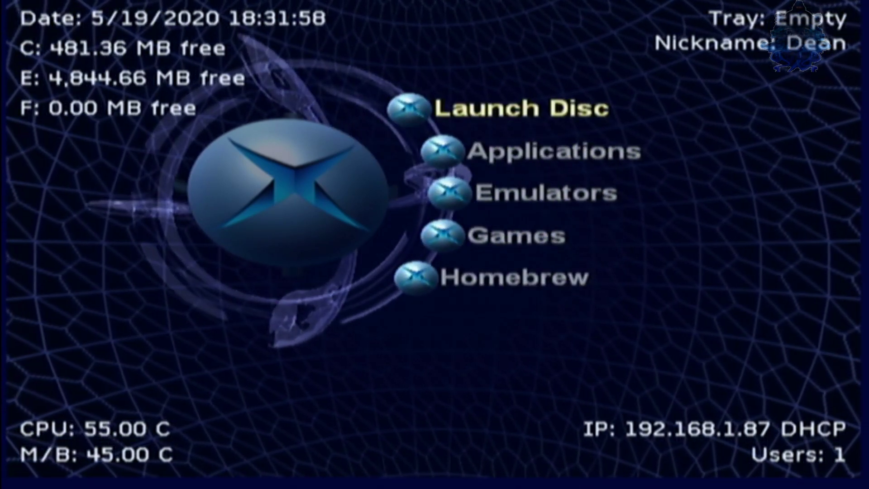
key(Down)
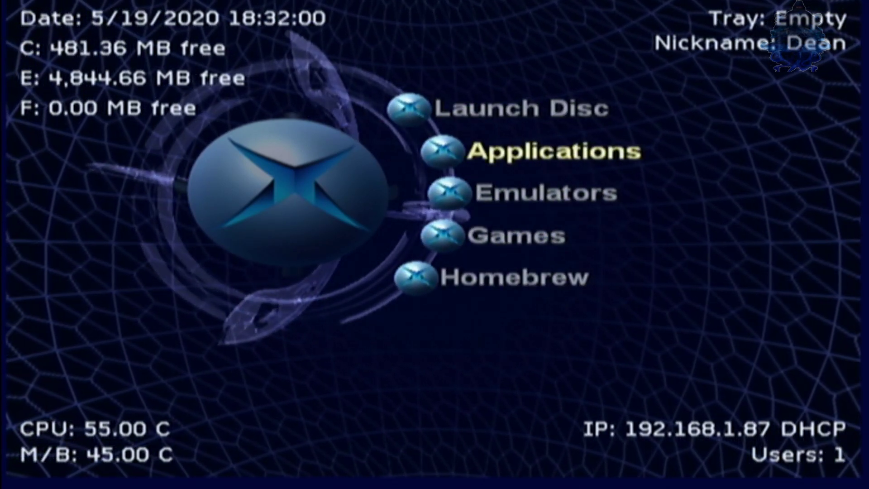
key(Return)
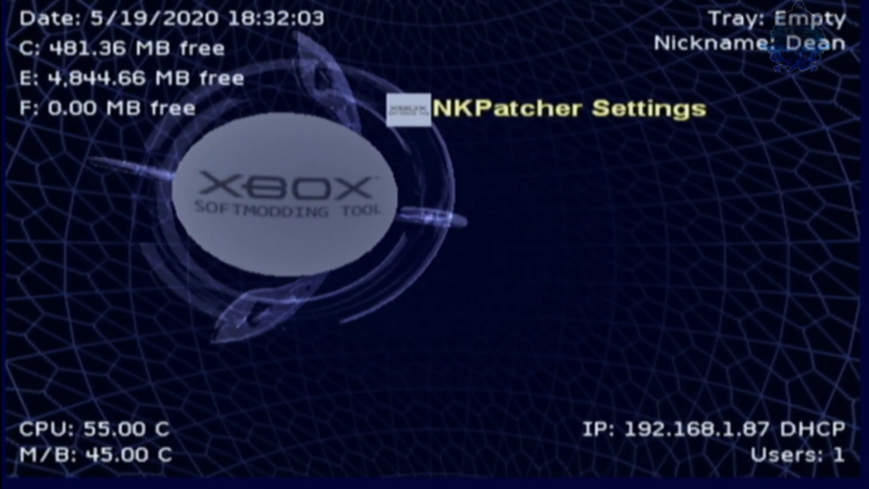
key(Return)
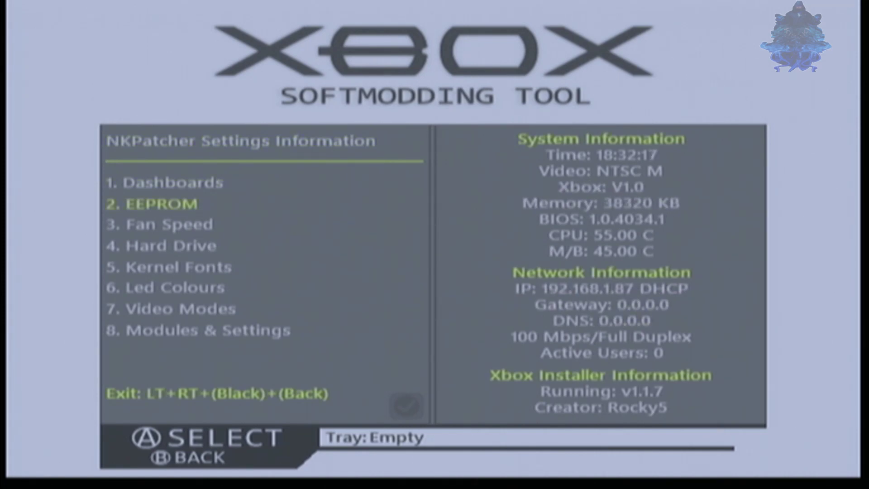
Open the Hard Drive options within the EEPROM section's Advanced Features.
key(Return)
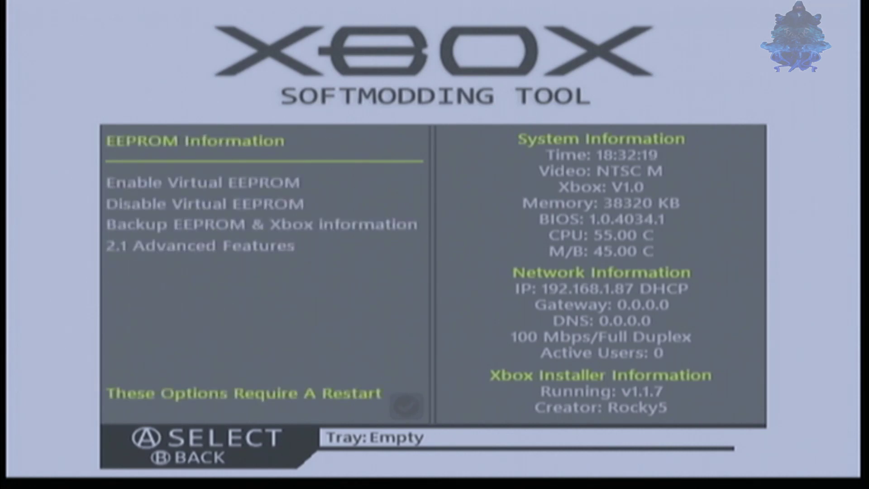
key(Down)
key(Down)
key(Down)
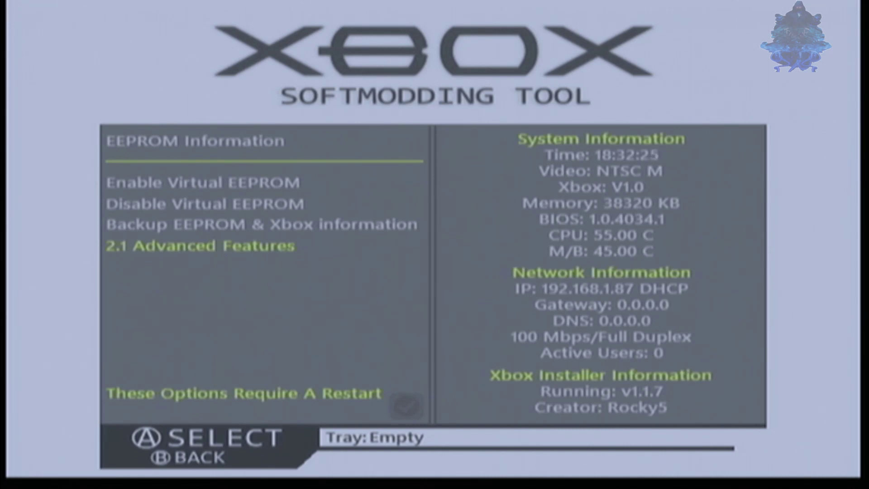
key(Return)
key(Down)
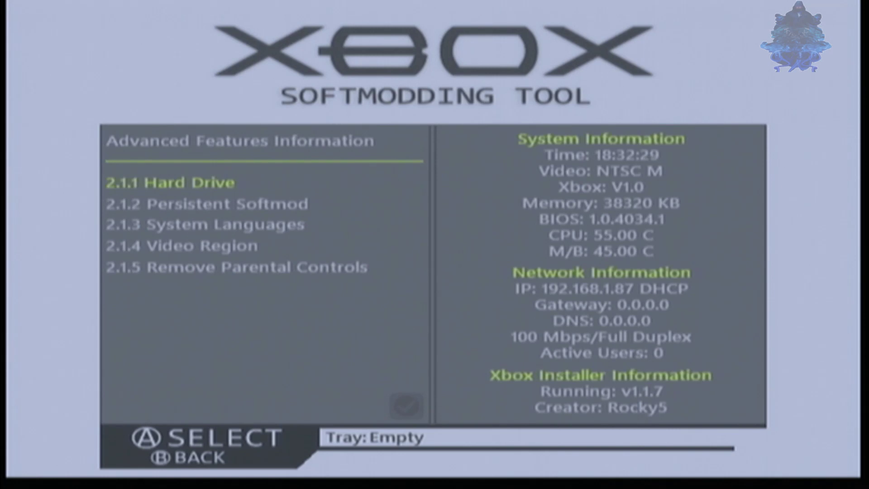
key(Return)
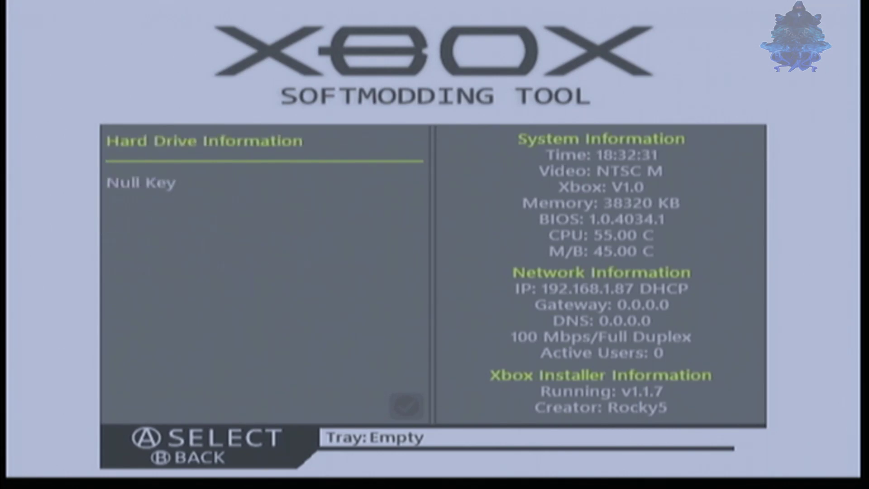
Run Null Key on the hard drive, accepting the disclaimer and acknowledging the master password notice.
key(Down)
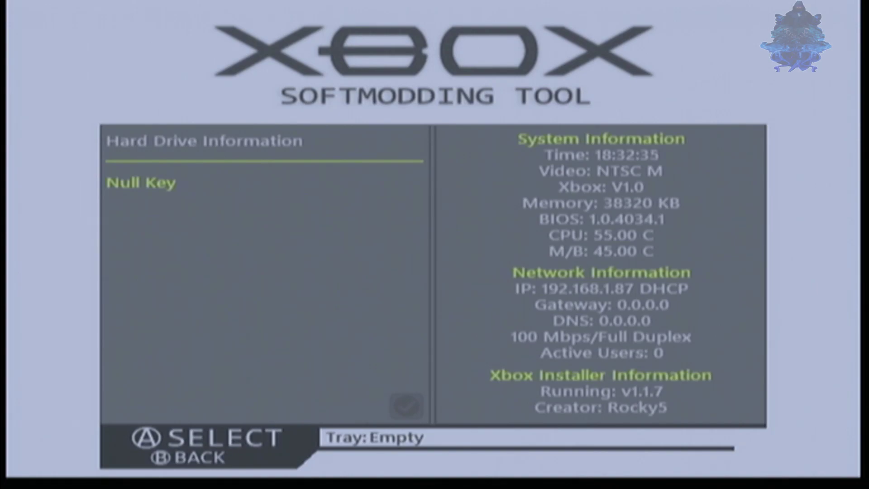
key(Return)
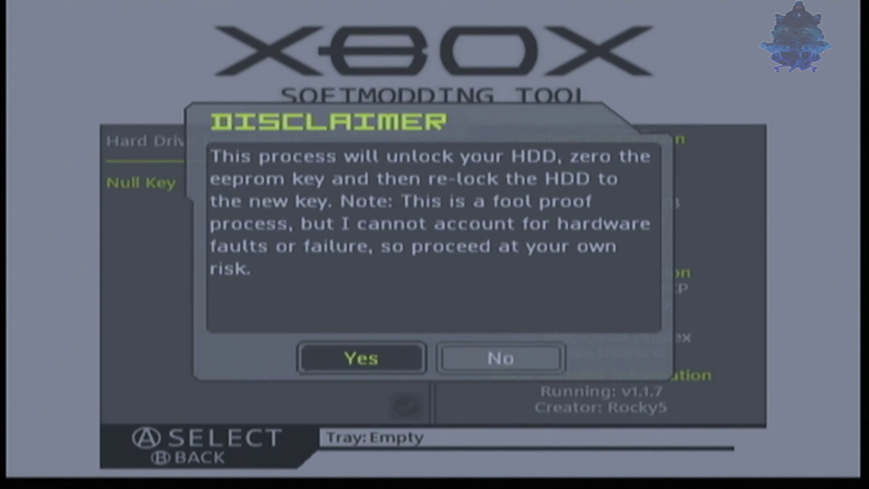
key(Return)
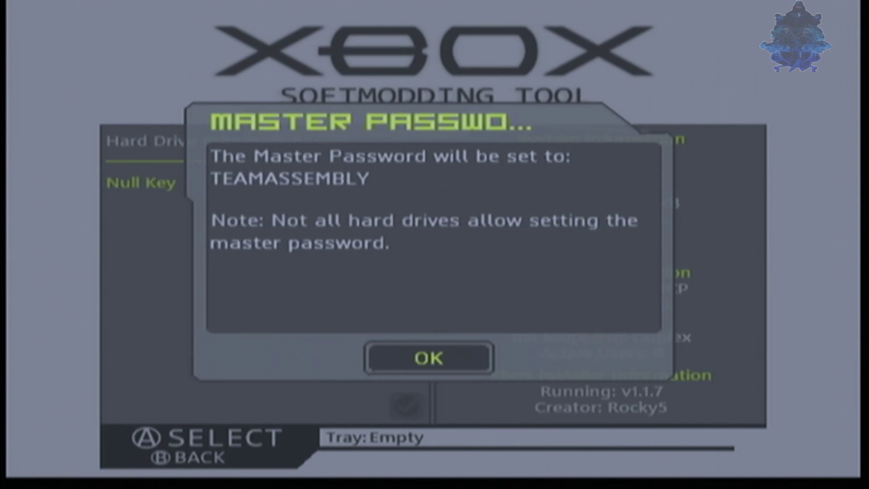
key(Return)
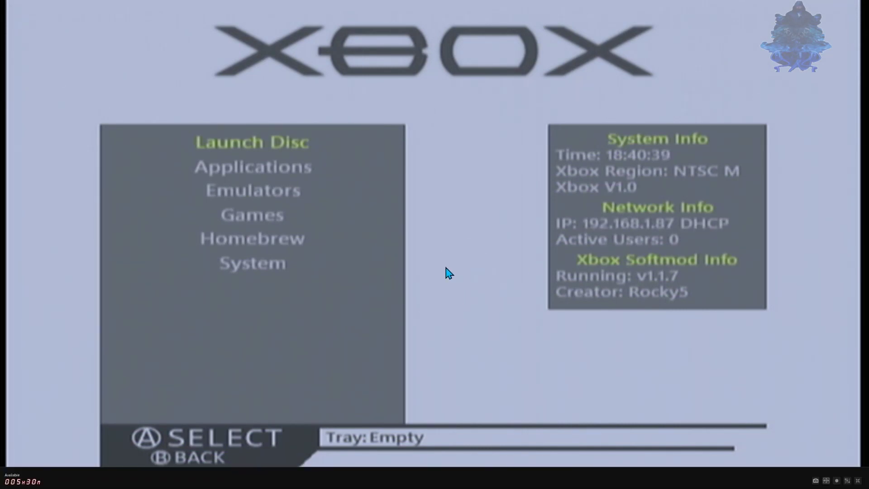
Exit the full-screen Xbox capture, minimize RECentral and refresh the Xbox's /E directory listing in FileZilla.
double_click(477, 252)
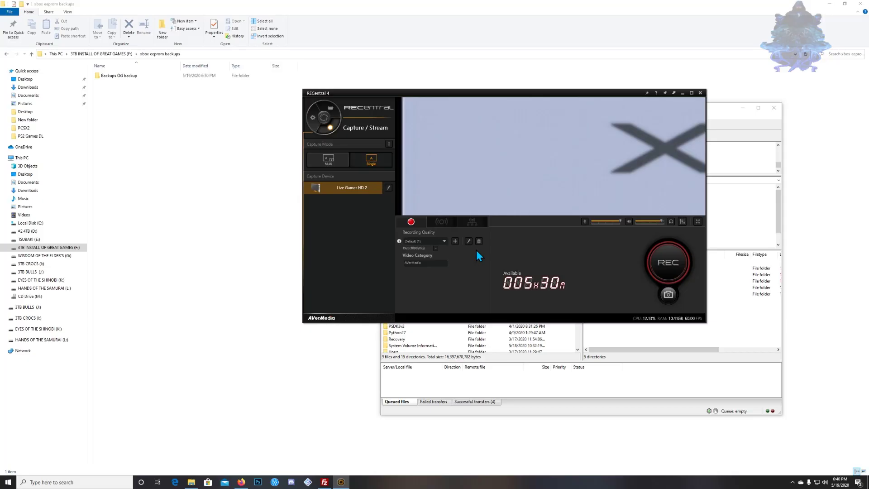
click(683, 93)
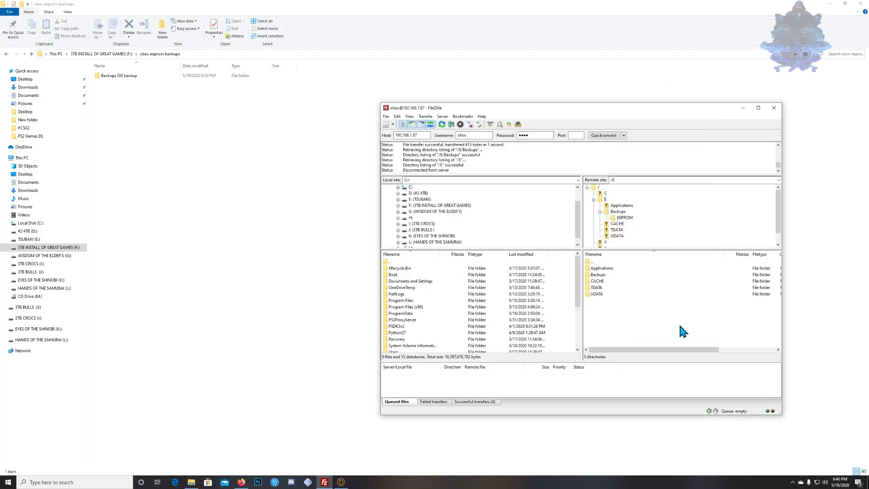
right_click(642, 312)
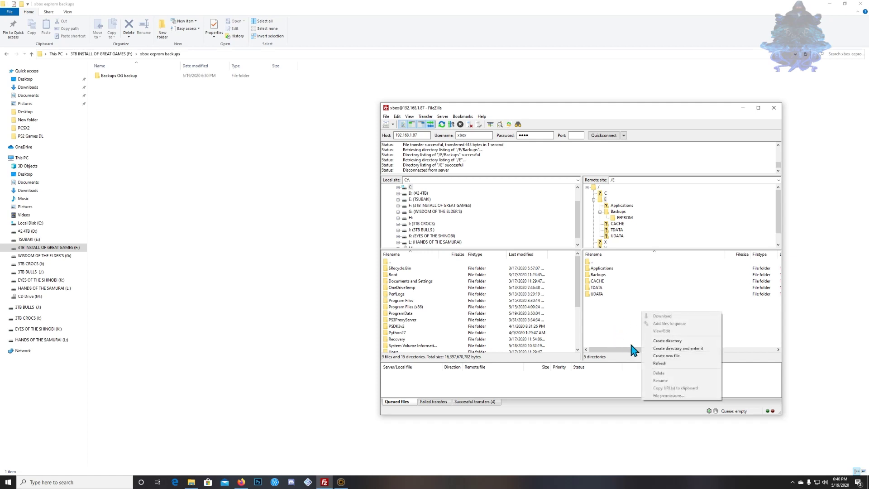
click(659, 364)
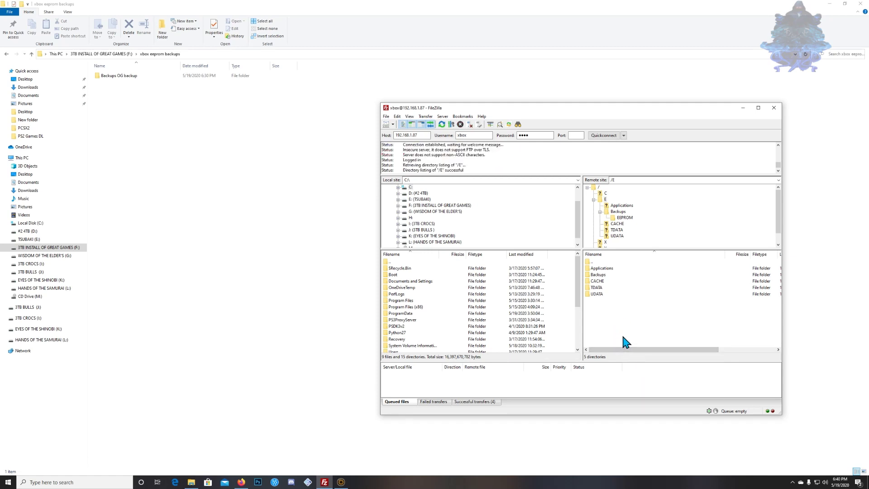
Download the Backups folder from the Xbox's E drive into the PC's "xbox eeprom backups" folder.
click(603, 276)
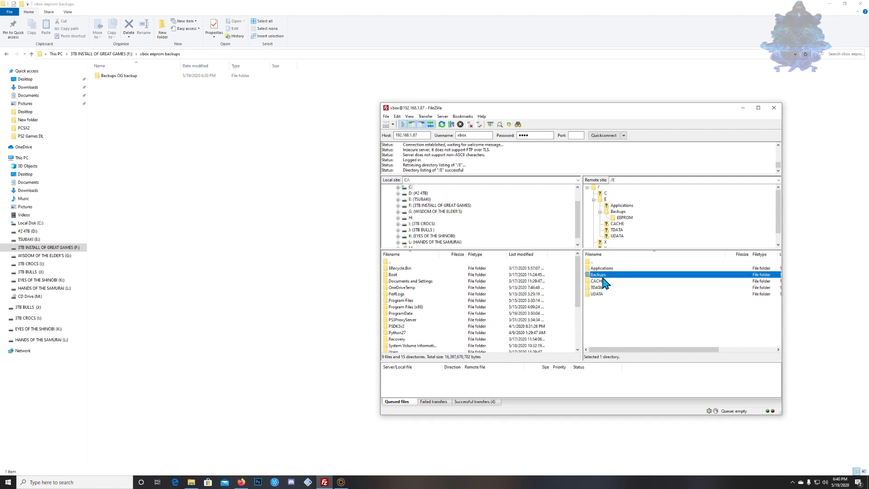
drag(603, 277, 251, 212)
drag(154, 178, 154, 178)
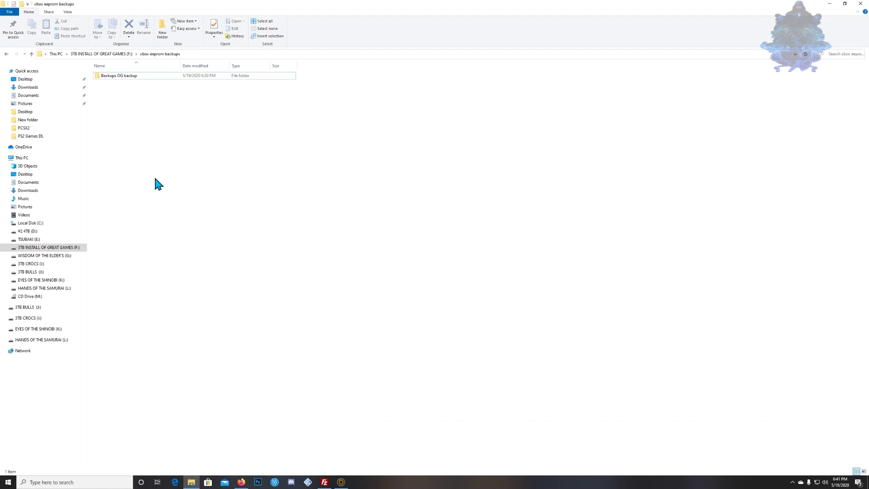
click(324, 482)
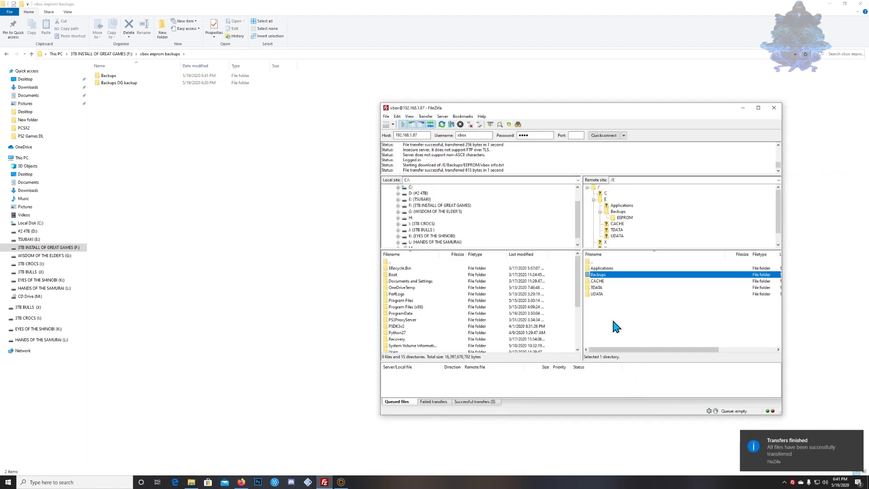
Check the files in the EEPROM subfolder of "Backups OG backup" and return to "xbox eeprom backups".
click(122, 104)
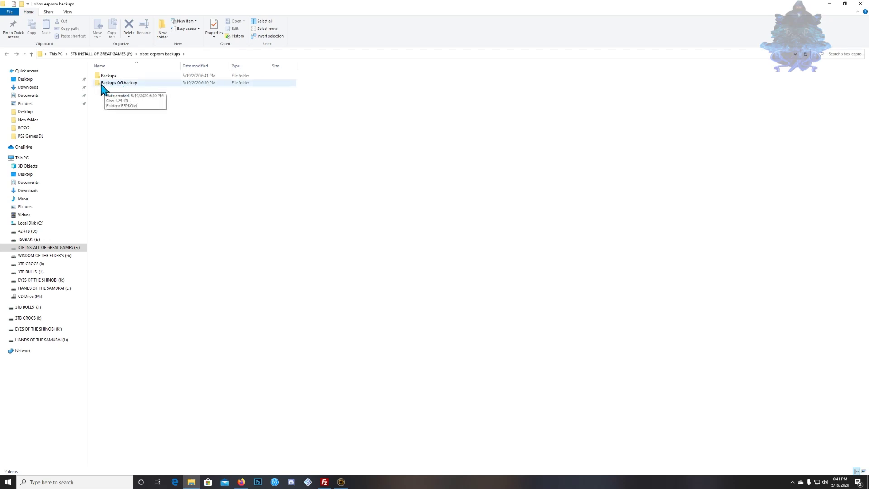
double_click(122, 84)
double_click(117, 78)
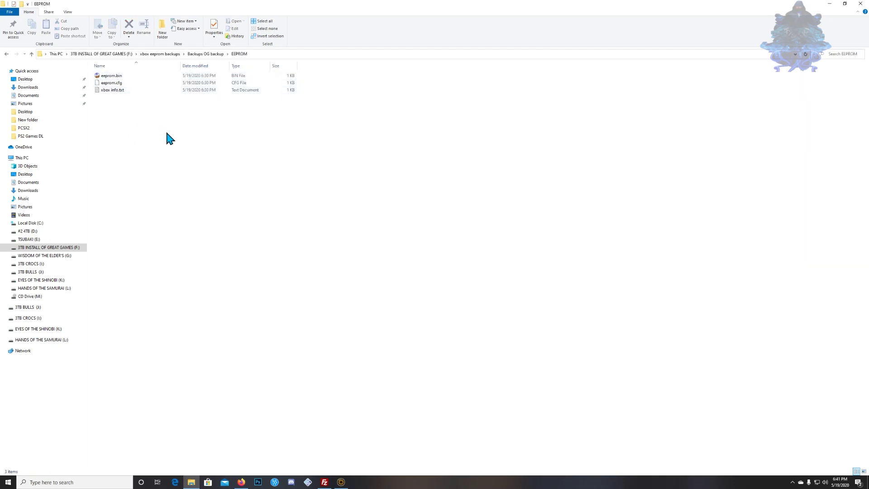
click(6, 54)
click(7, 54)
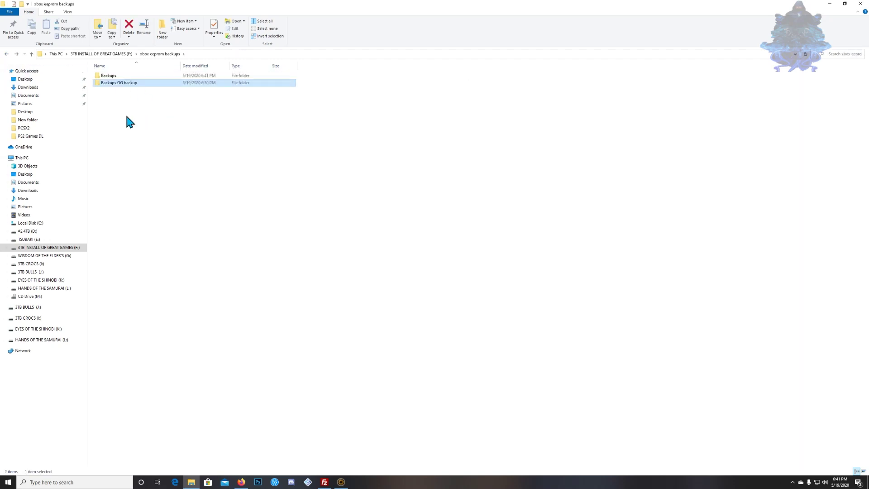
Open xbox info.txt in the new Backups folder's EEPROM subfolder, highlight the Xbox HDD key value and close the file.
click(111, 77)
double_click(112, 79)
double_click(114, 78)
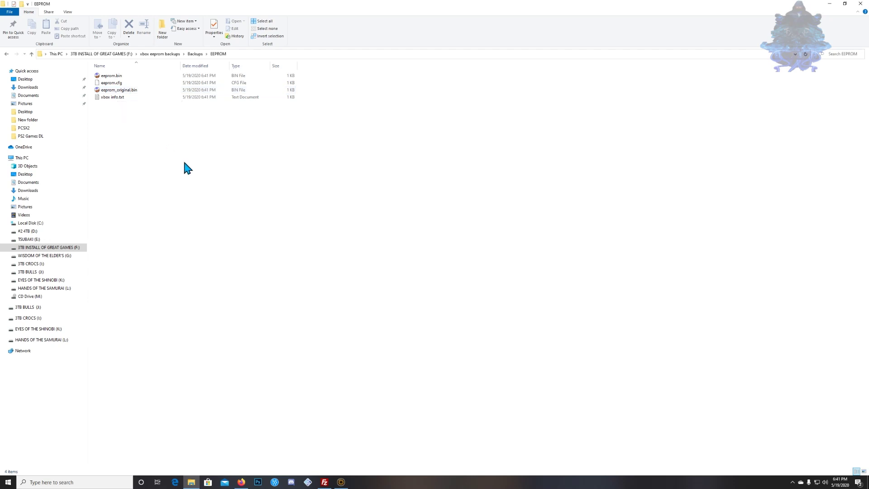
double_click(110, 98)
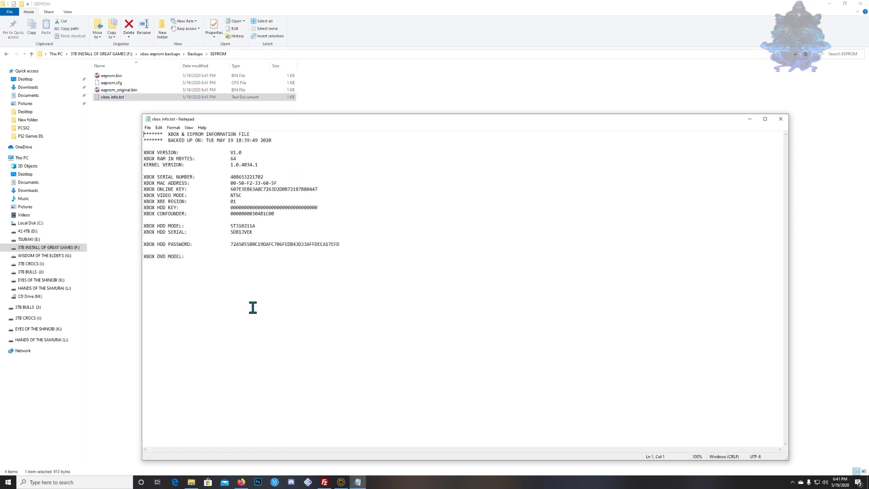
drag(230, 207, 325, 208)
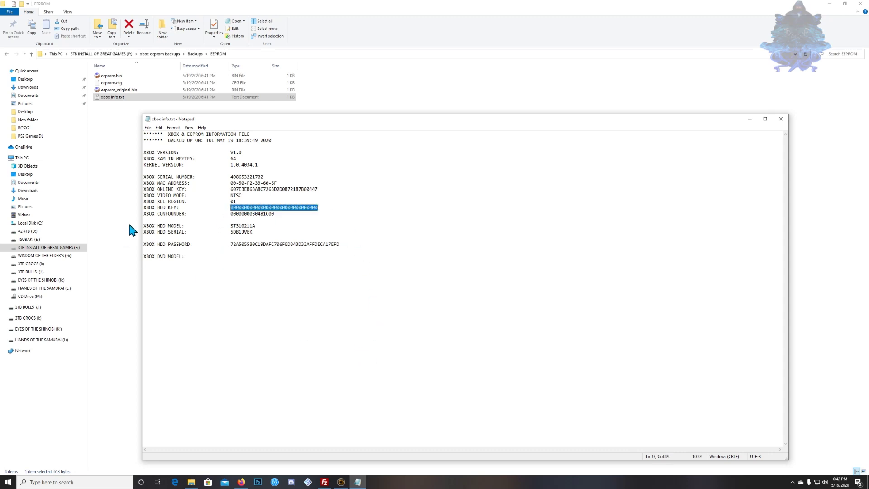
click(454, 380)
click(780, 119)
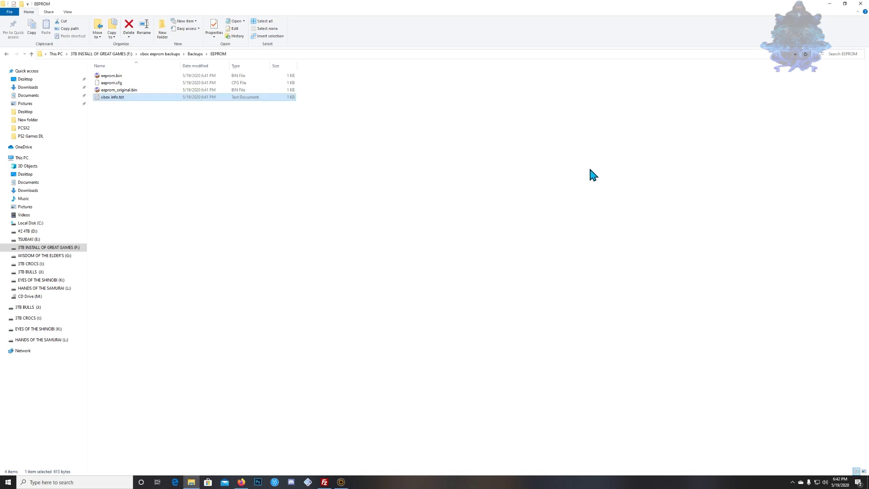
click(465, 183)
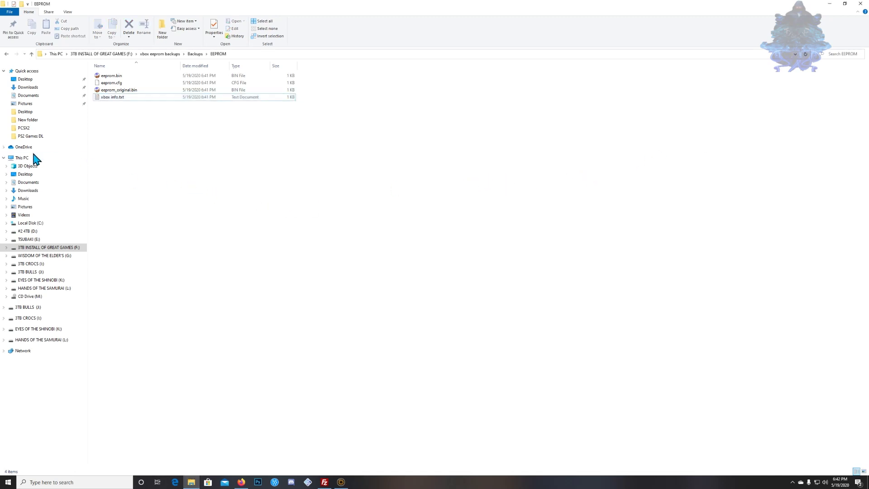
Return to "xbox eeprom backups", refresh it and rename the new Backups folder to "Backups NULL KEY".
click(6, 55)
click(6, 55)
right_click(184, 123)
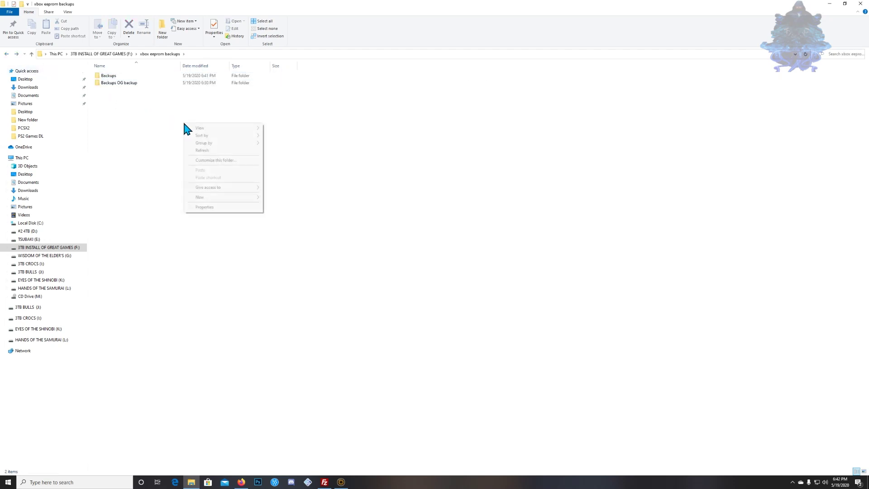
click(204, 150)
right_click(113, 80)
click(186, 227)
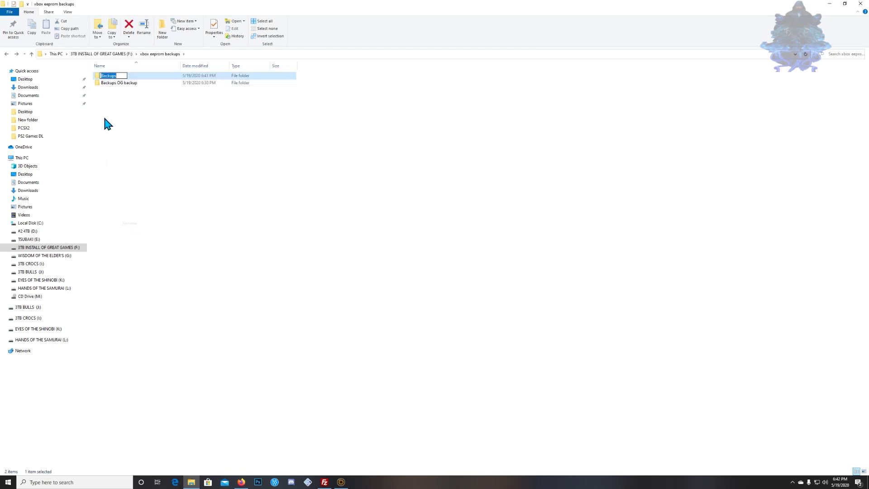
click(120, 75)
click(150, 121)
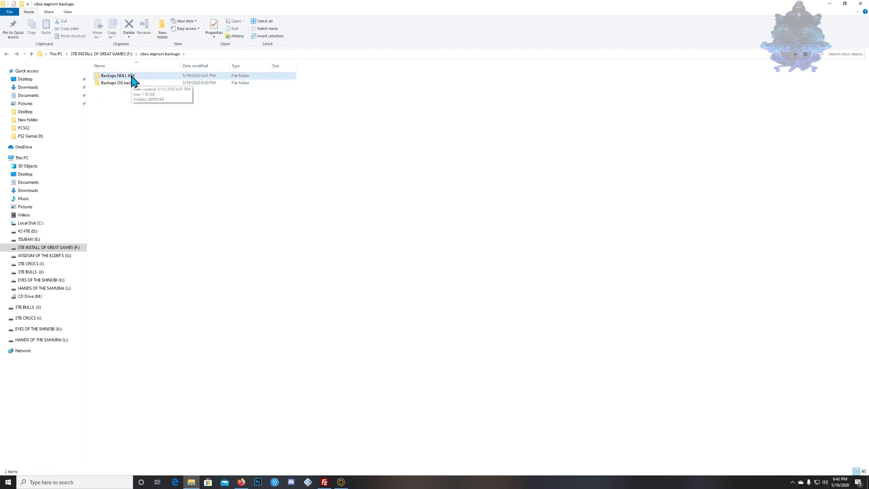